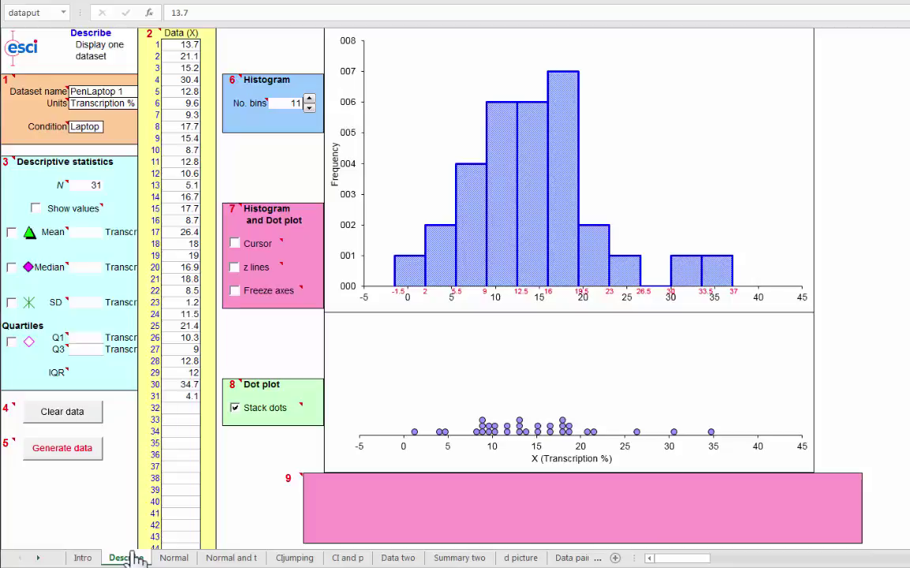
Clear the PenLaptop data and enter the values 23, 24, 25 and 22.5
click(62, 419)
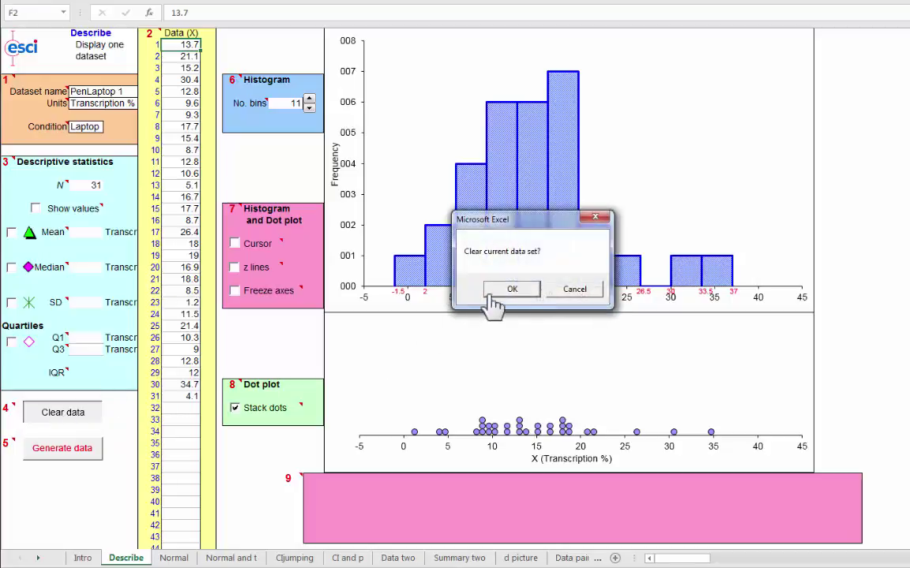
click(521, 294)
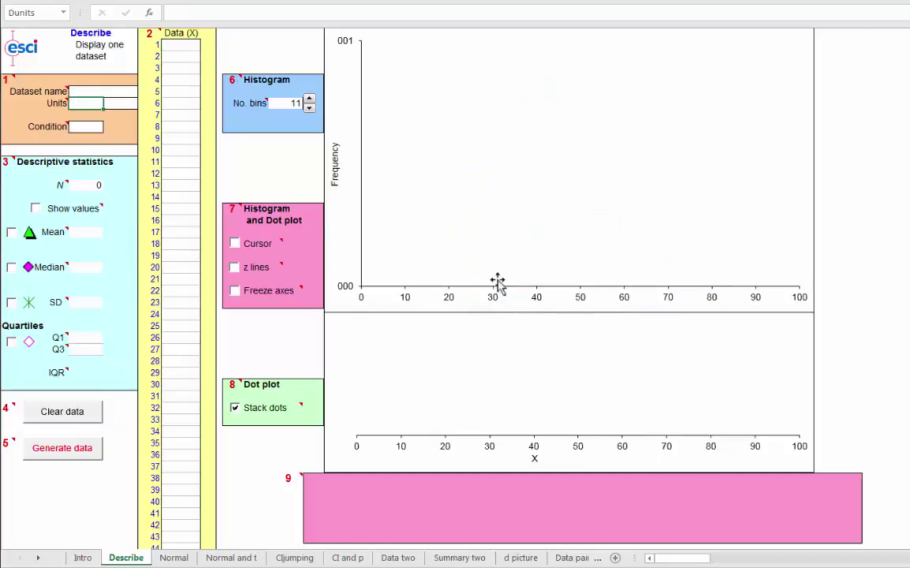
click(180, 46)
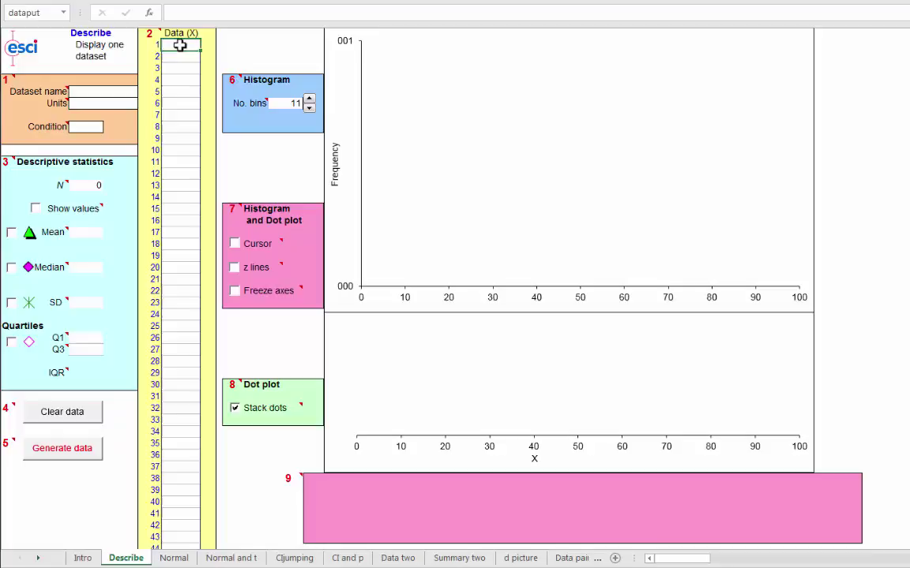
text(23)
key(Return)
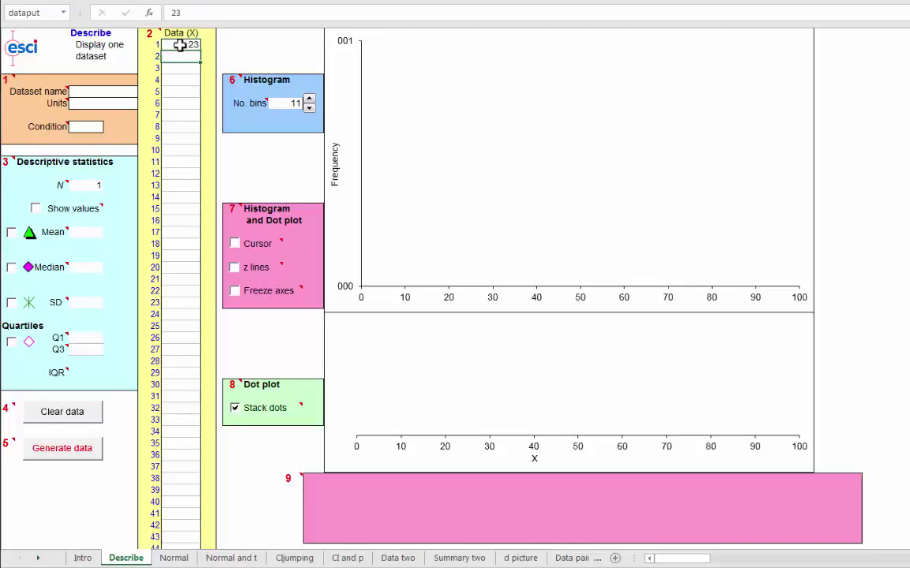
text(2)
key(Return)
text(25)
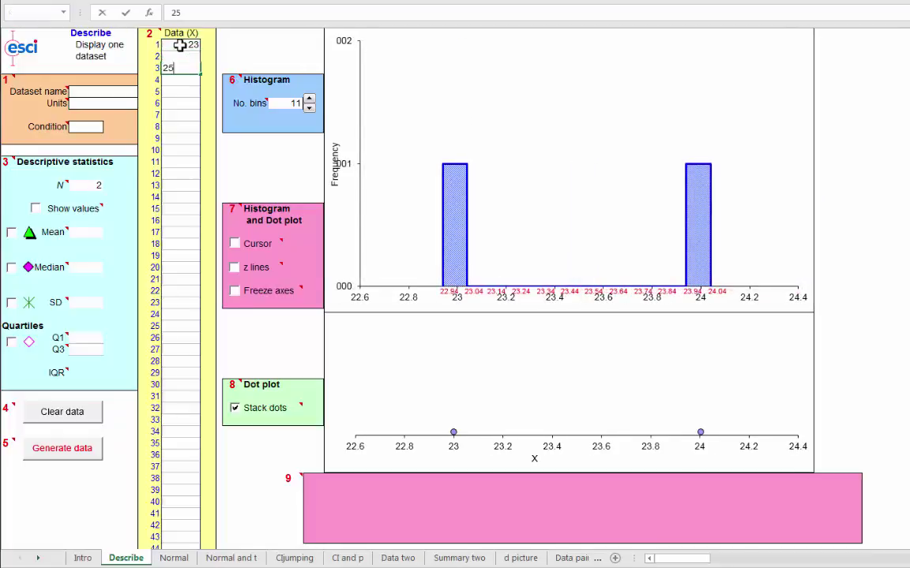
key(Return)
text(22.5)
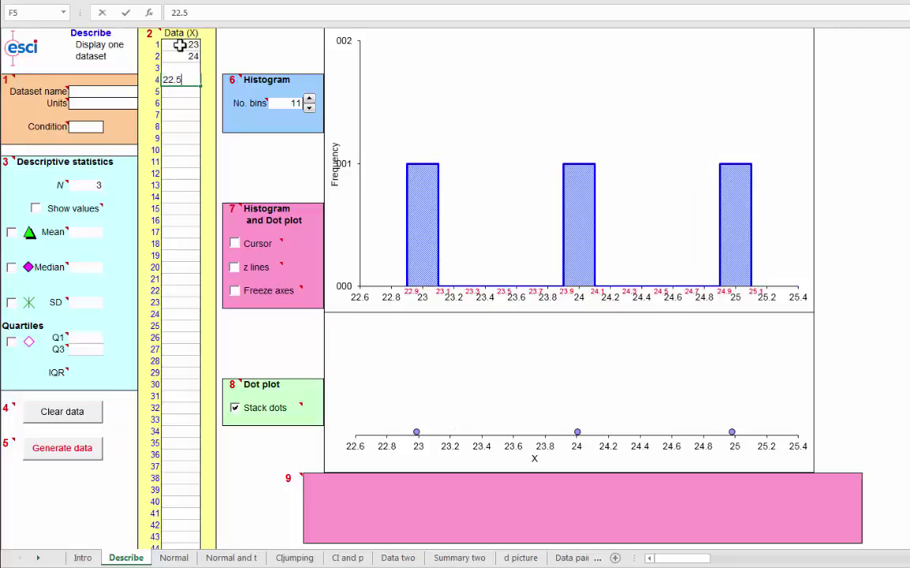
key(Return)
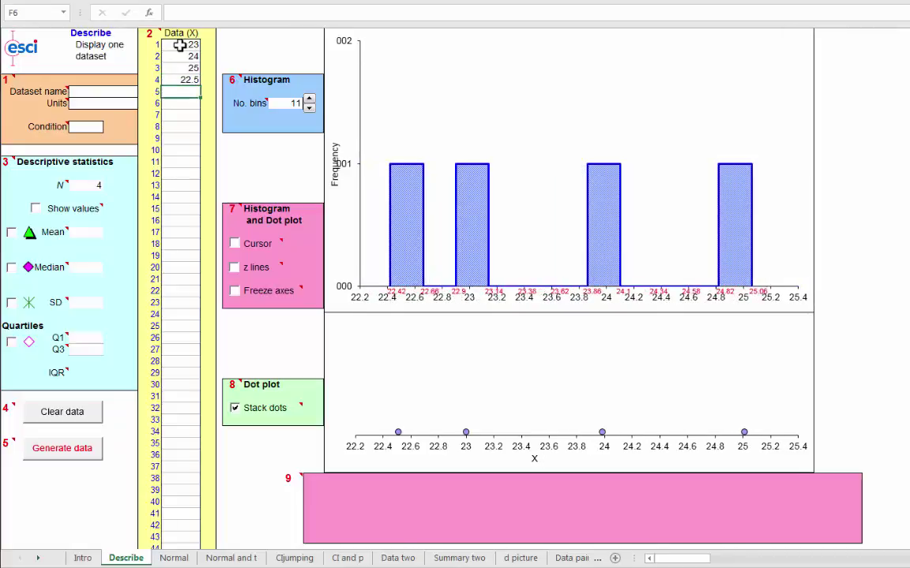
Generate 100 right-skewed random values with mean 50 and SD 10
click(61, 448)
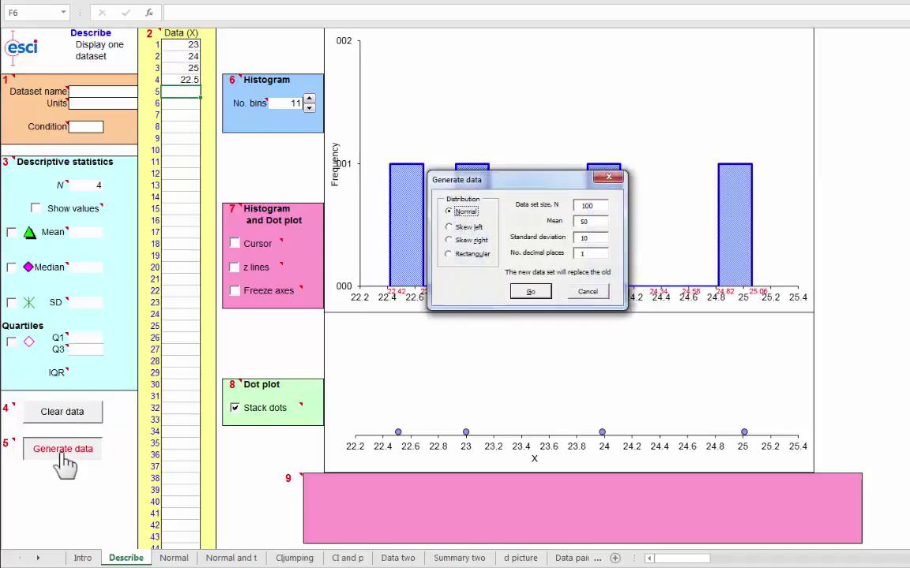
click(449, 240)
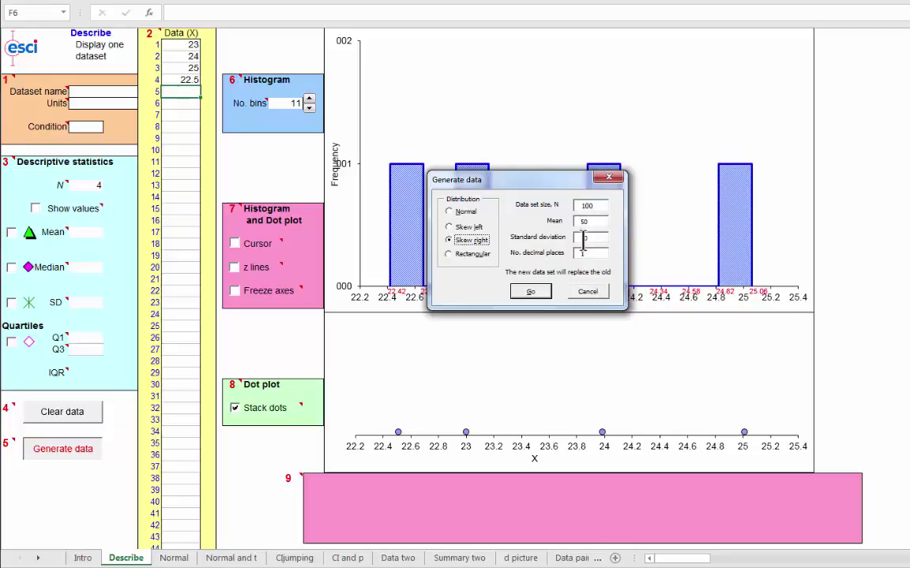
click(542, 295)
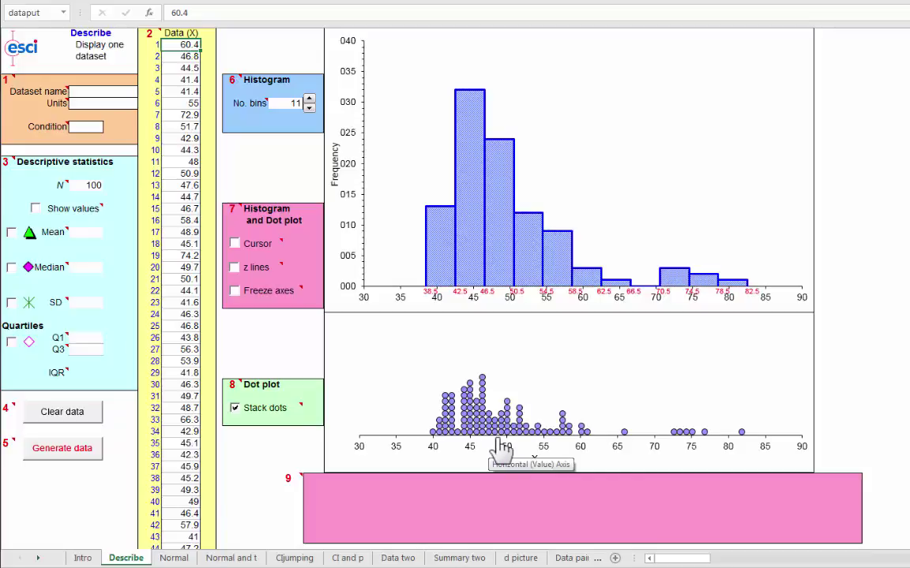
Show the mean, the numeric statistics and SD bars (mean 49.733, SD 8.49) on both plots
click(11, 233)
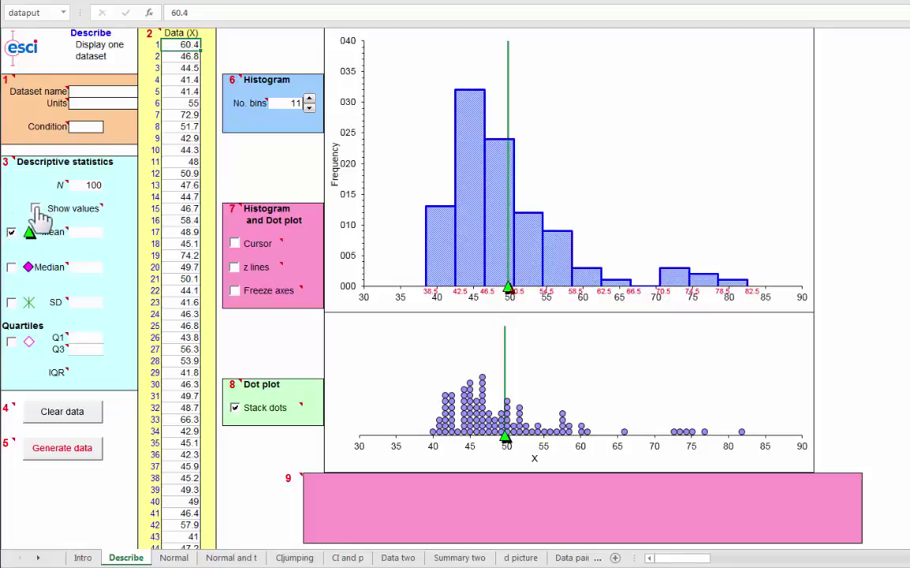
click(36, 208)
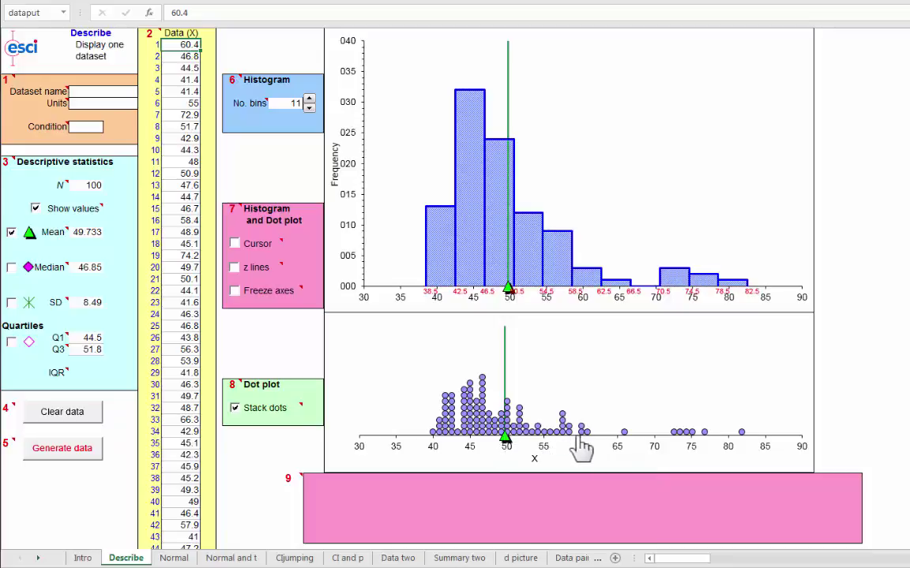
mouse_move(577, 447)
click(12, 303)
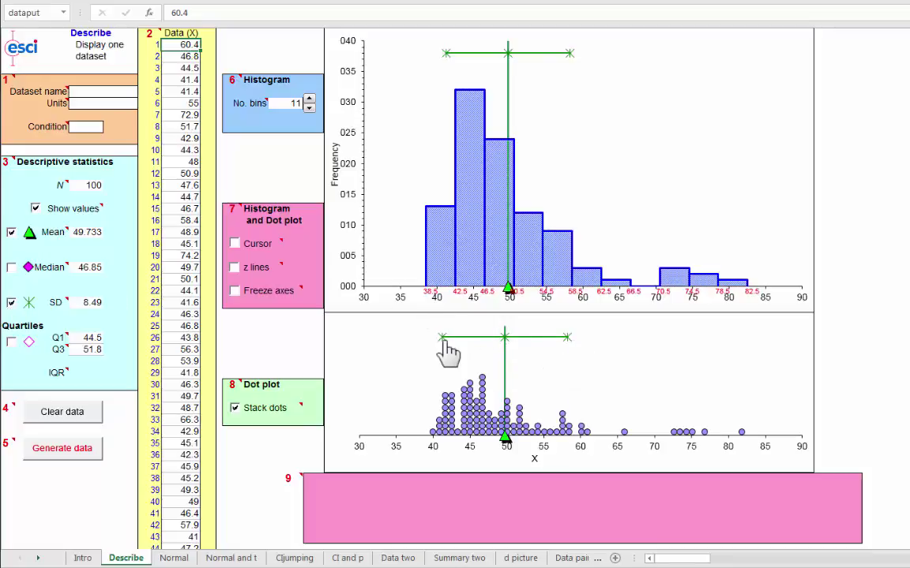
mouse_move(444, 344)
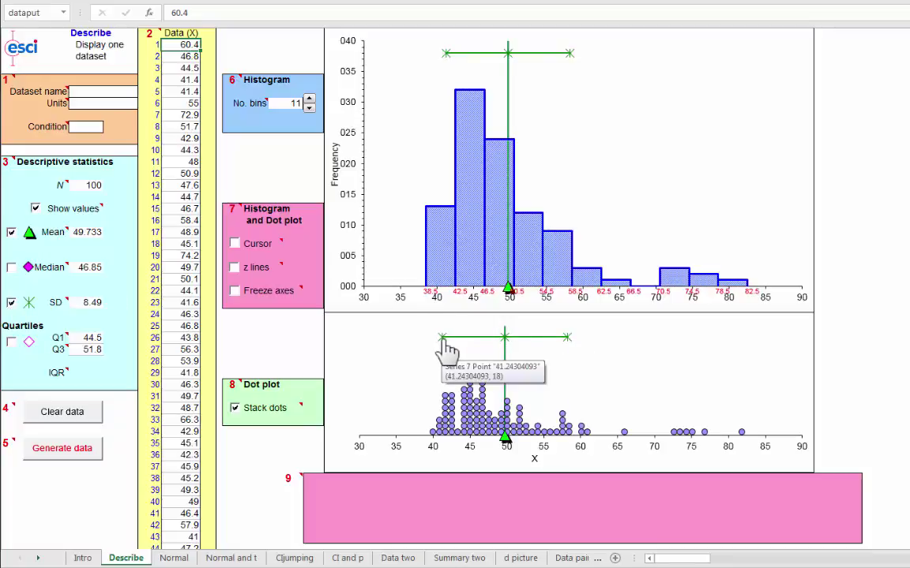
Replace the mean and SD markings with the cursor line and its percentages
click(11, 233)
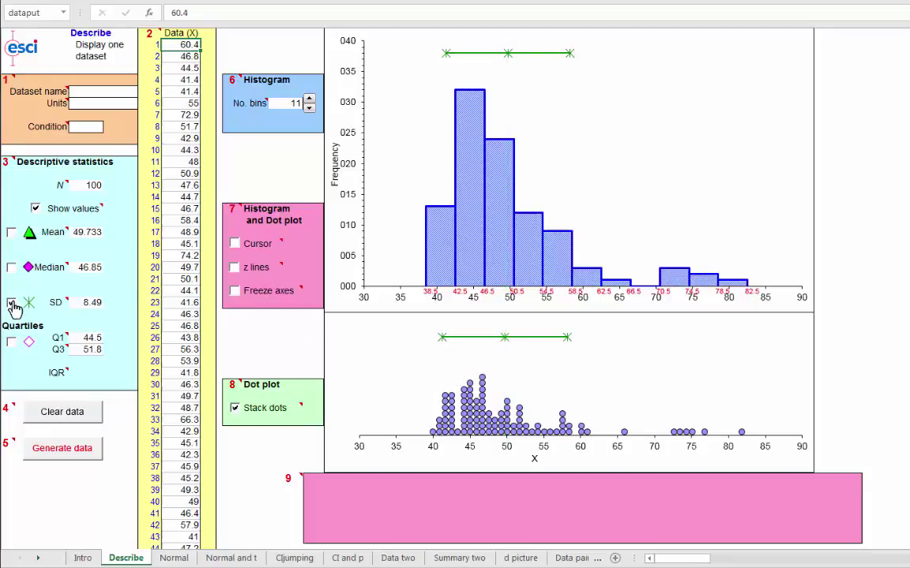
click(11, 303)
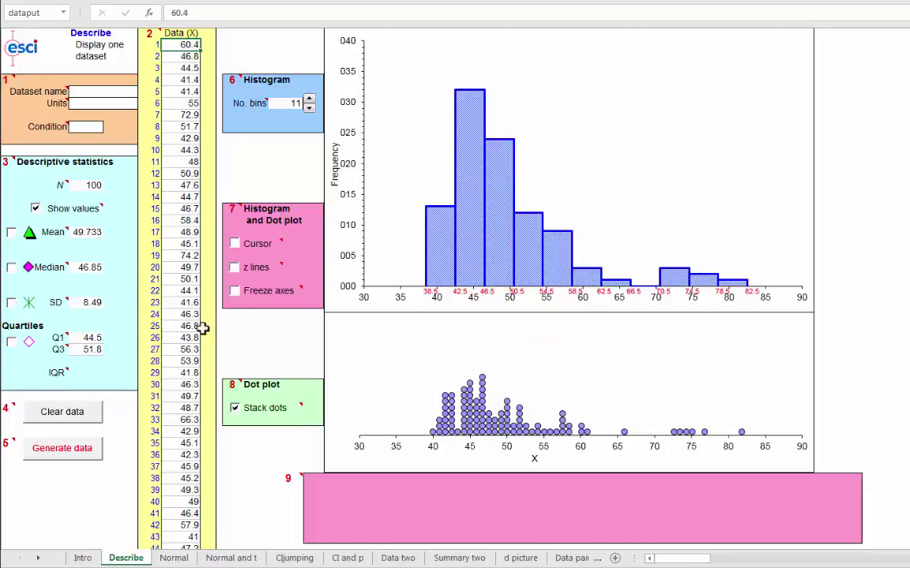
click(235, 244)
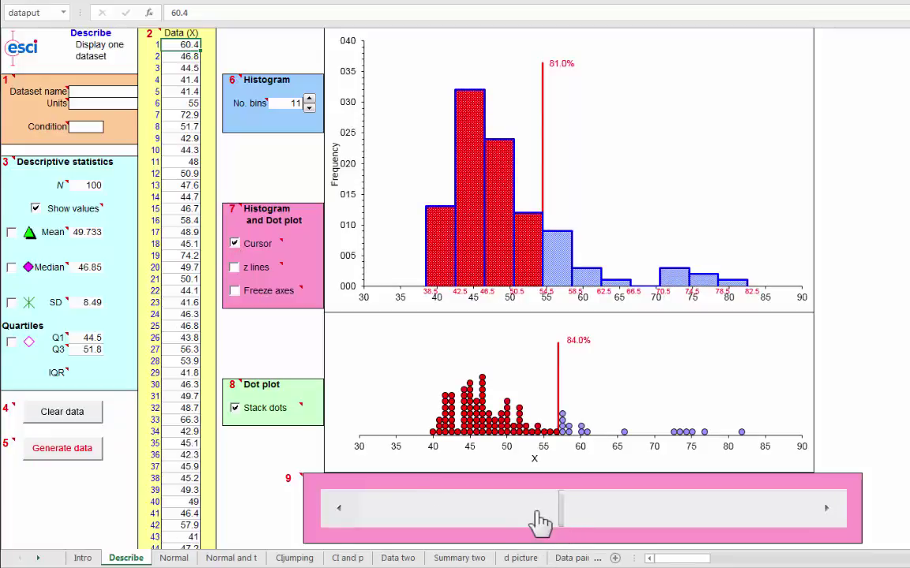
Move the cursor left until 13% of the histogram and 29% of dots lie below it
click(504, 518)
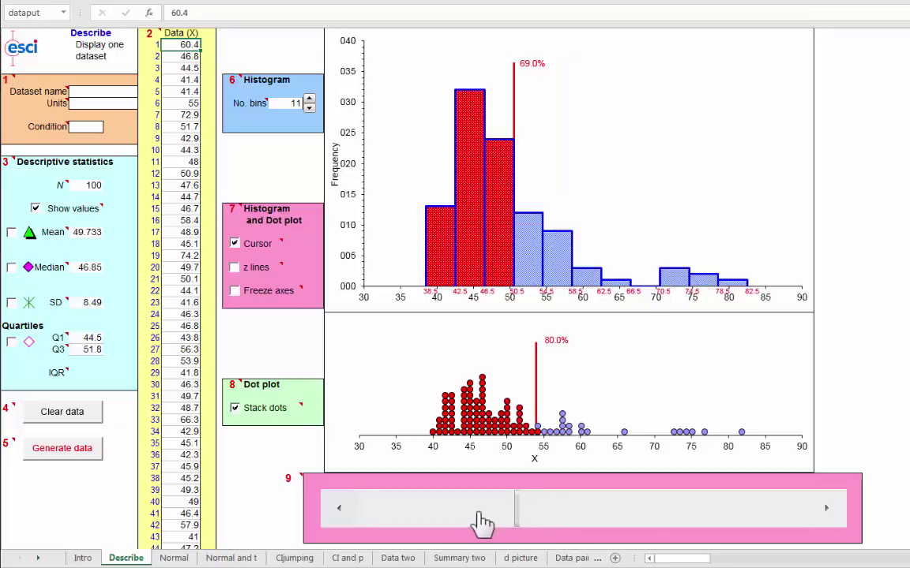
click(481, 523)
click(472, 523)
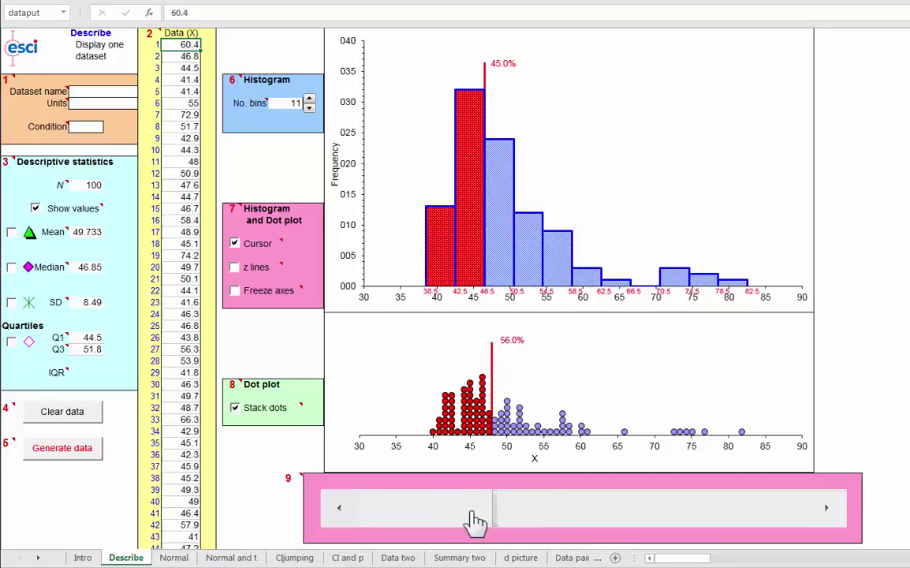
click(473, 522)
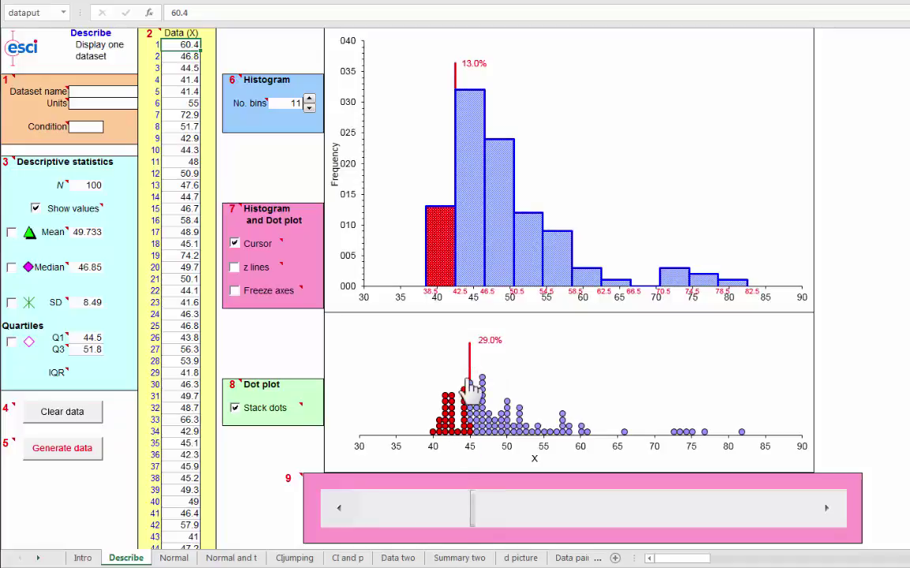
mouse_move(476, 355)
mouse_move(473, 436)
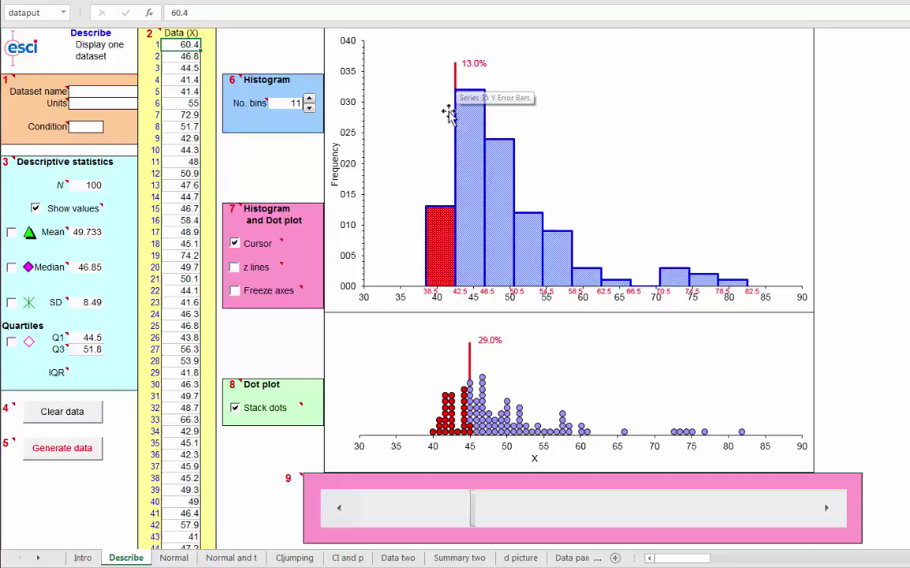
Step the cursor right to about 54.5, marking 81% of the histogram and 84% of dots
click(640, 519)
click(697, 521)
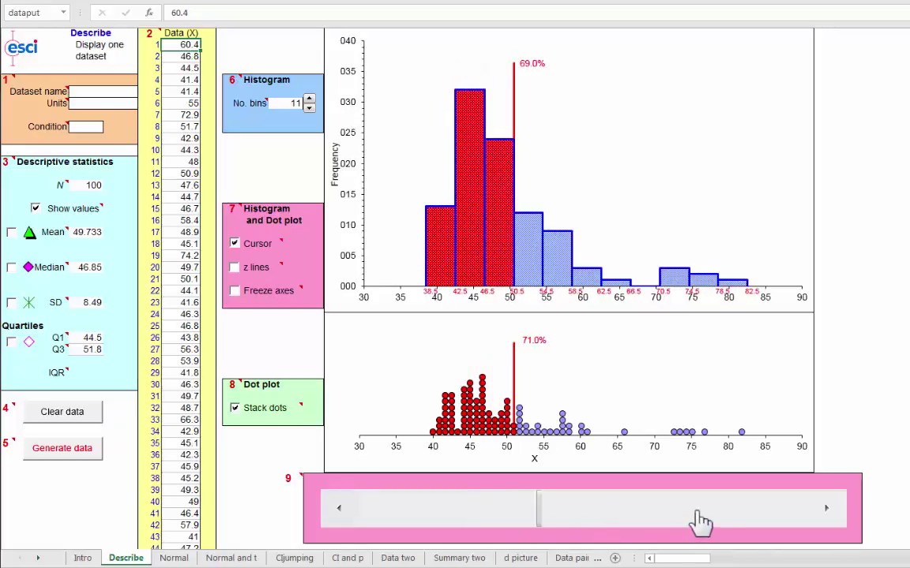
click(722, 518)
click(720, 518)
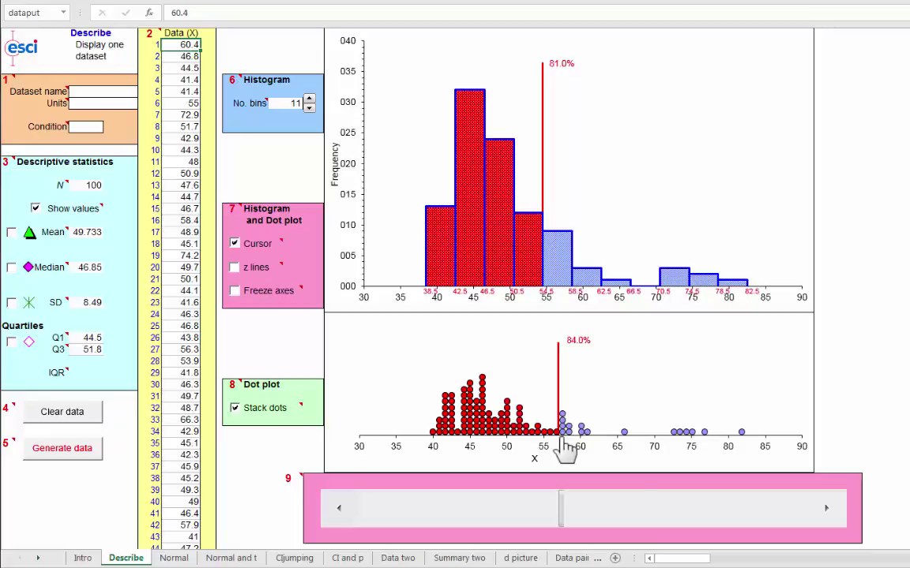
mouse_move(565, 449)
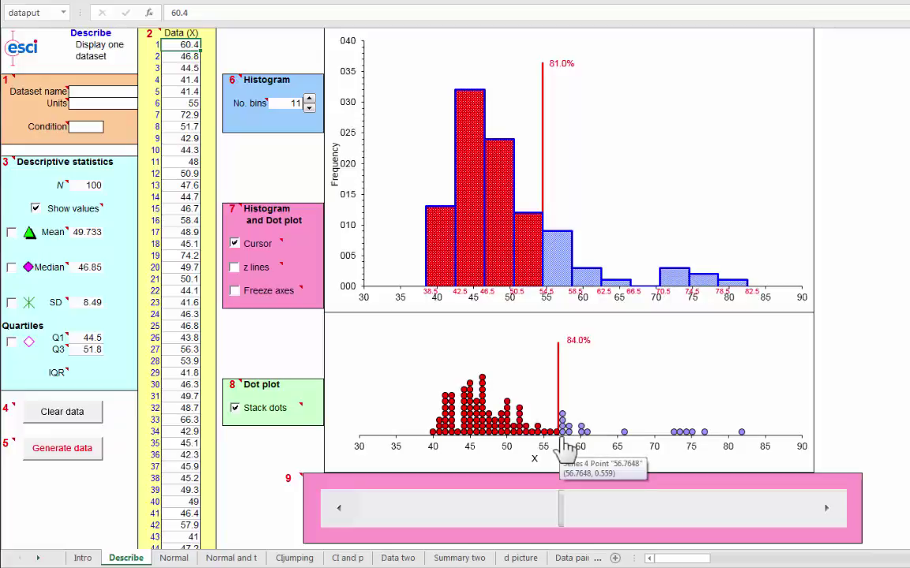
Mark the median 46.85 and step the cursor left until it marks 50% of the dots
click(11, 267)
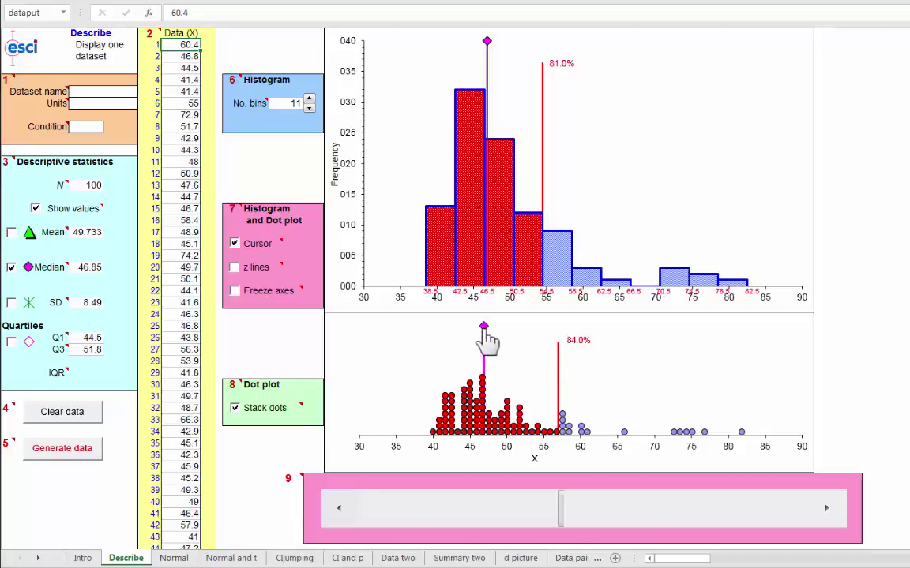
click(432, 513)
click(426, 517)
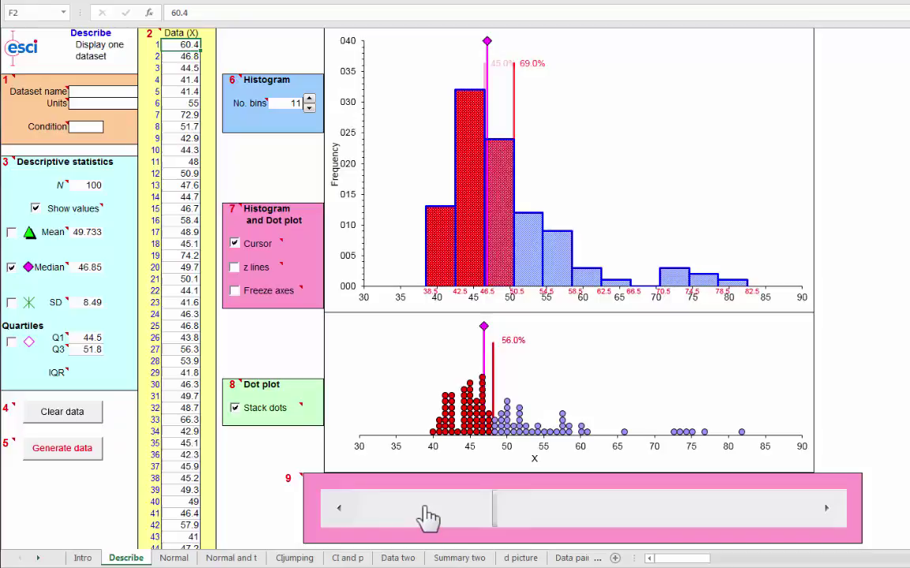
click(341, 512)
click(341, 513)
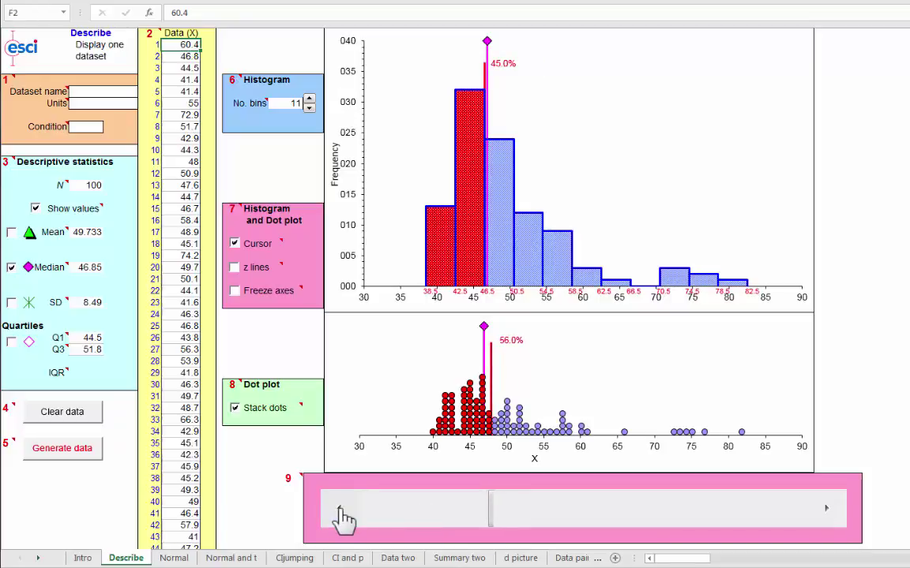
click(343, 513)
click(343, 515)
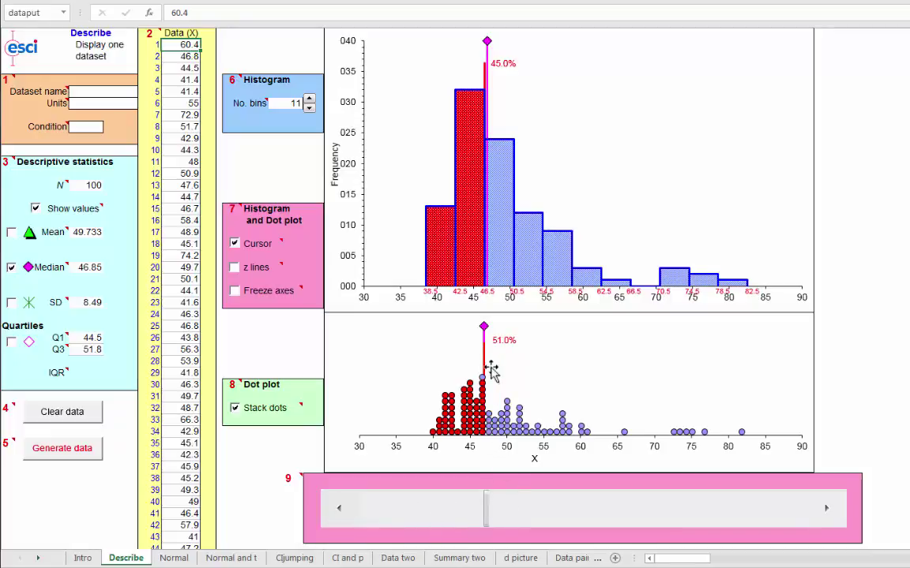
click(343, 515)
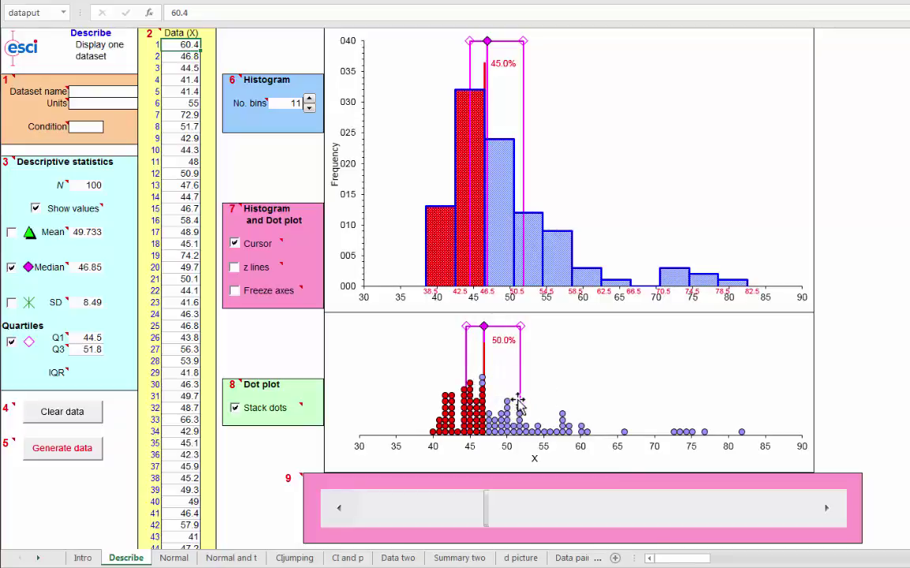
Hide the quartiles and cursor, and show the mean 49.733 beside the median 46.85
click(12, 343)
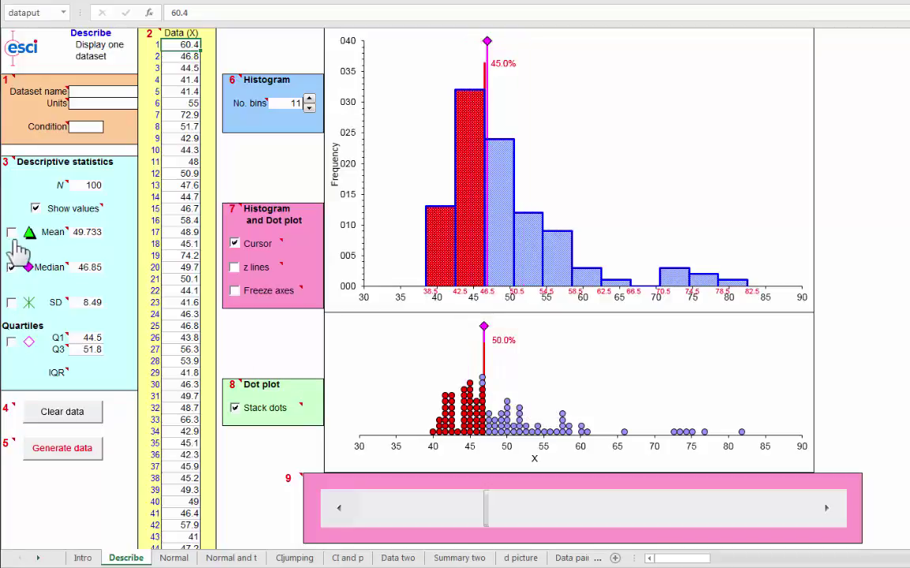
click(234, 245)
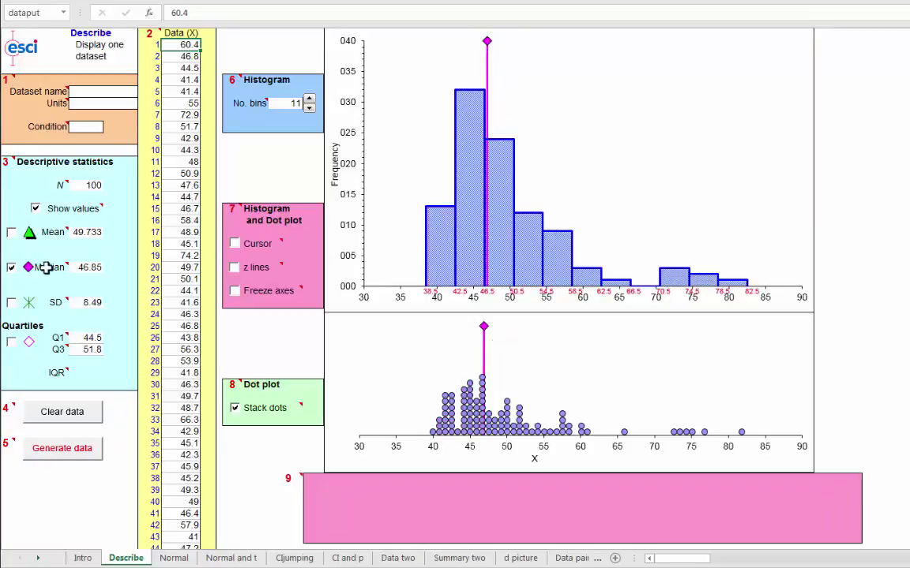
click(12, 233)
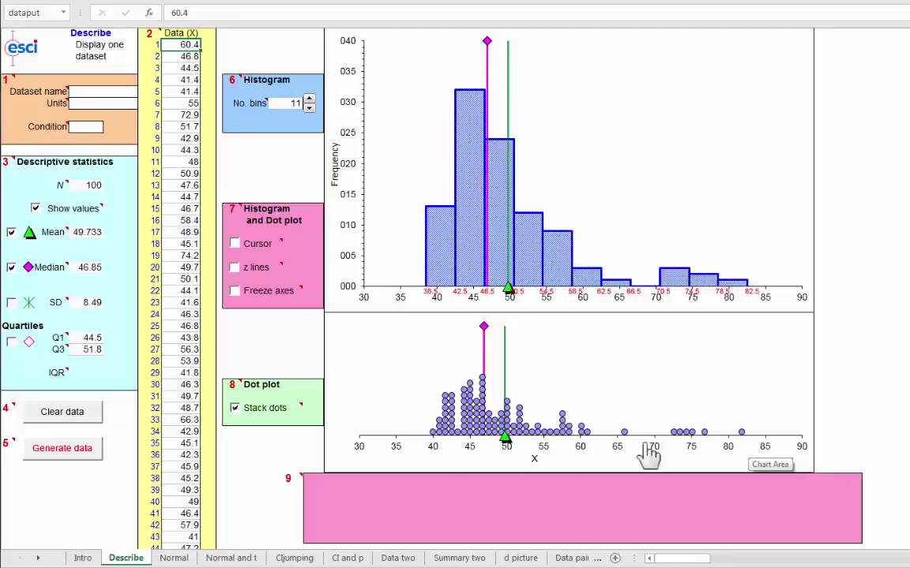
mouse_move(485, 339)
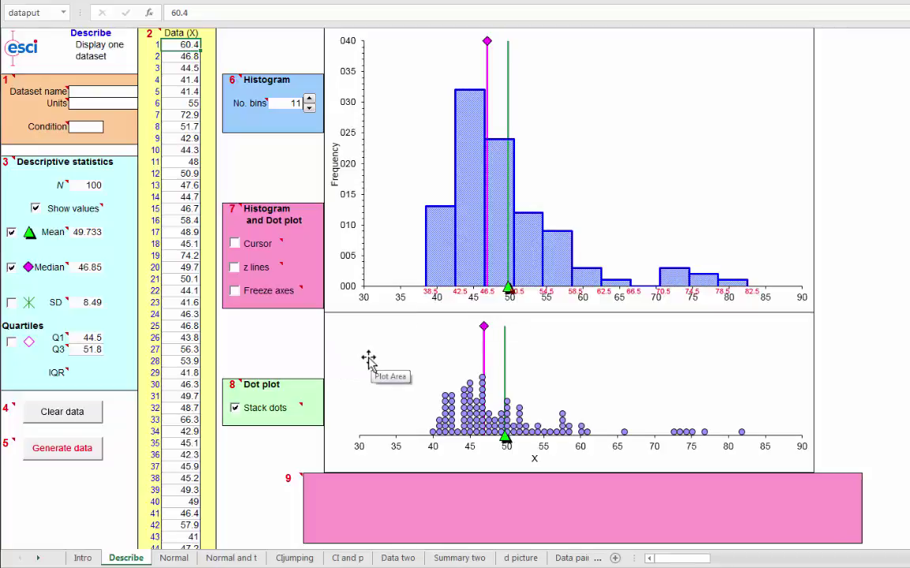
Copy the Positive Affect values in O2:O244 of the college_survey_1 sheet
key(alt+Tab)
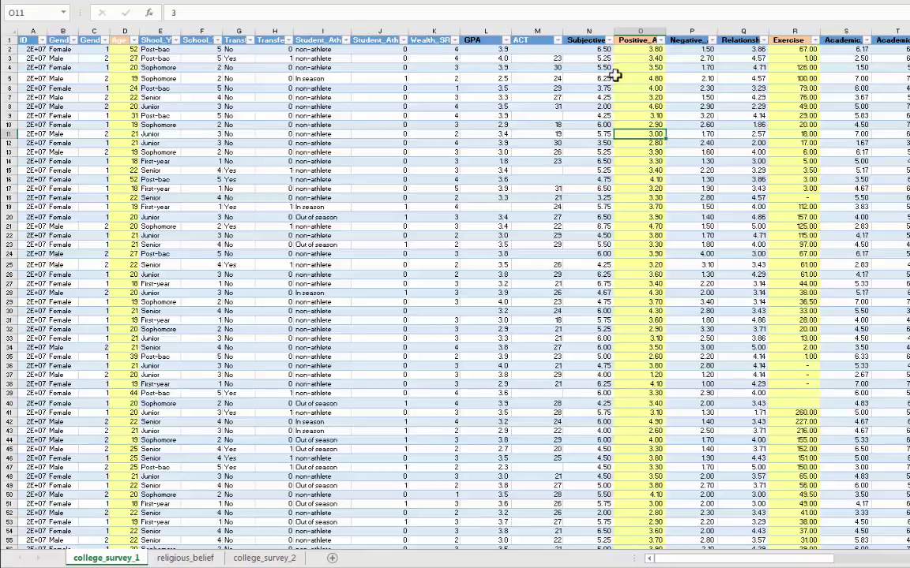
click(638, 50)
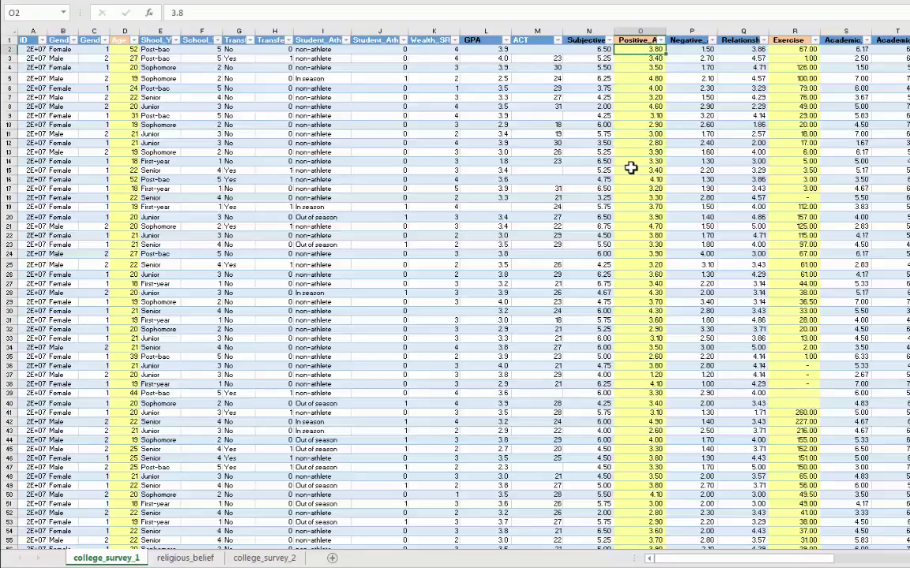
scroll(630, 168, down, 20)
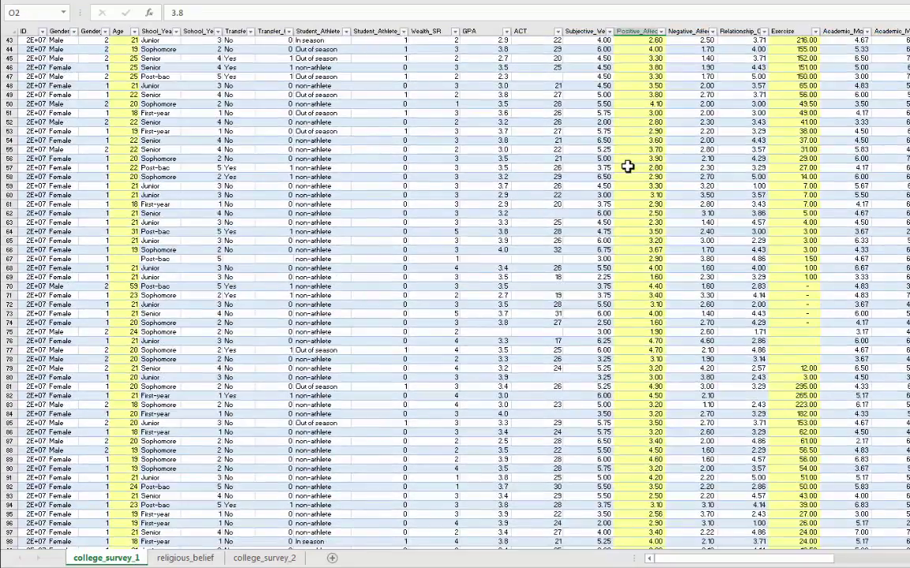
scroll(625, 166, down, 20)
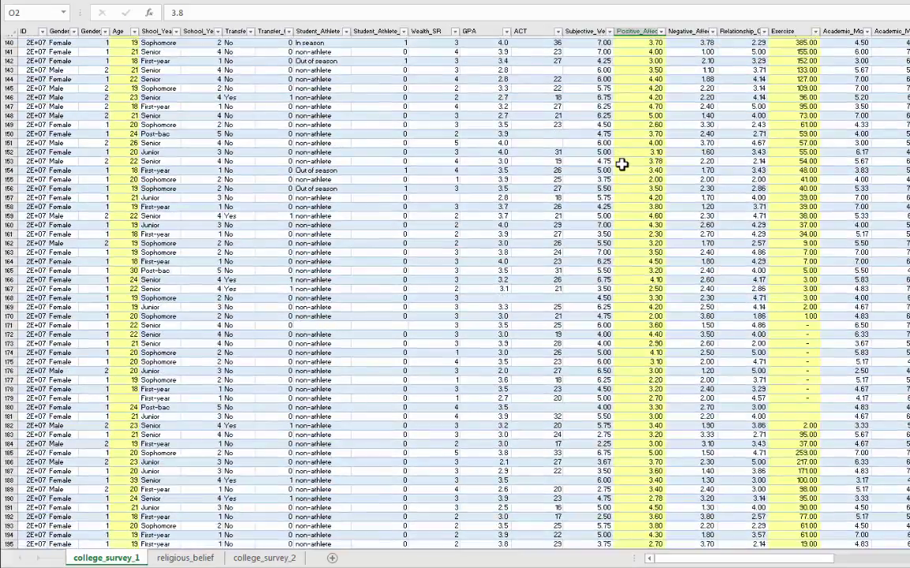
scroll(624, 164, down, 7)
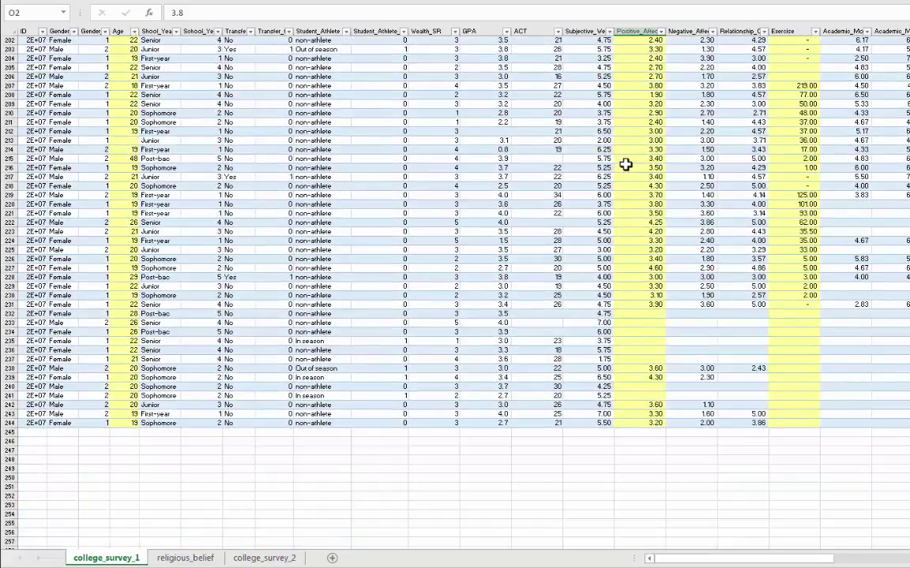
shift+click(640, 423)
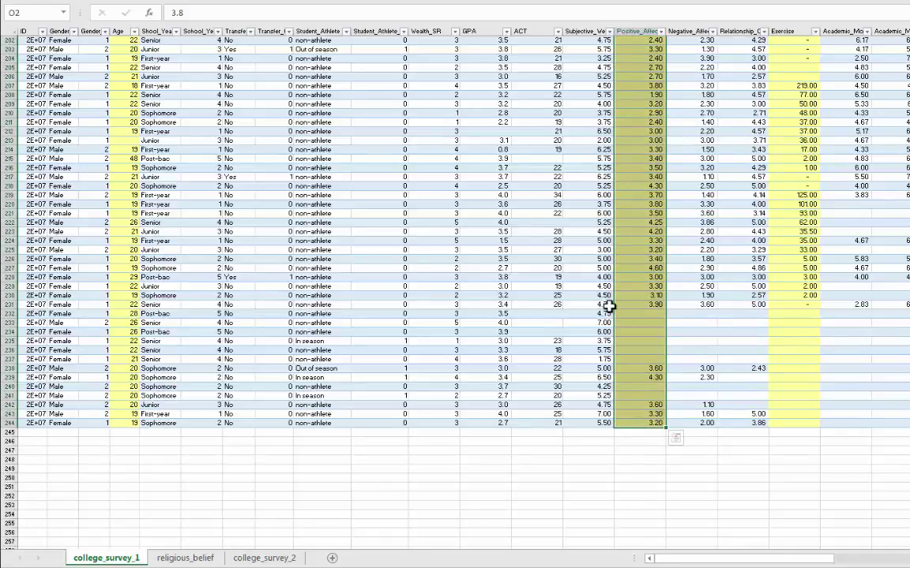
key(ctrl+c)
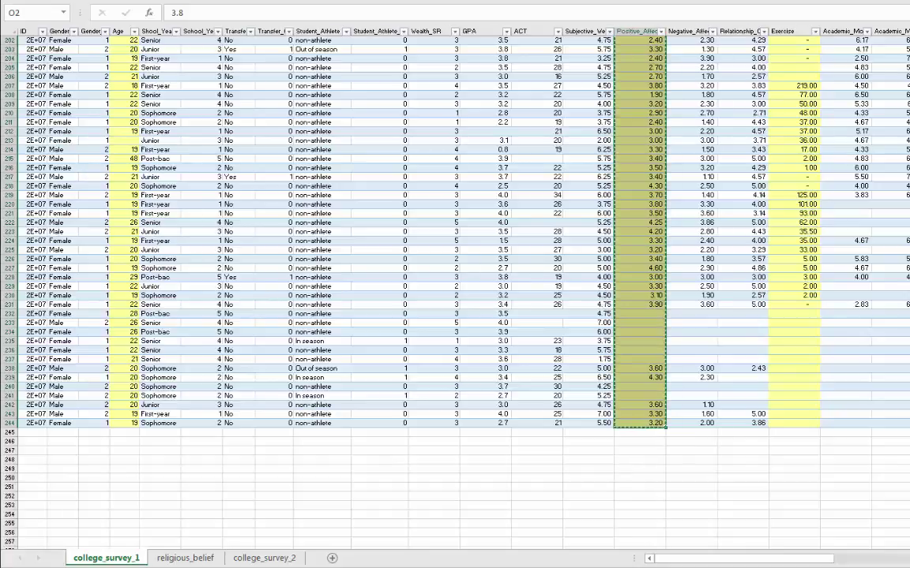
key(alt+Tab)
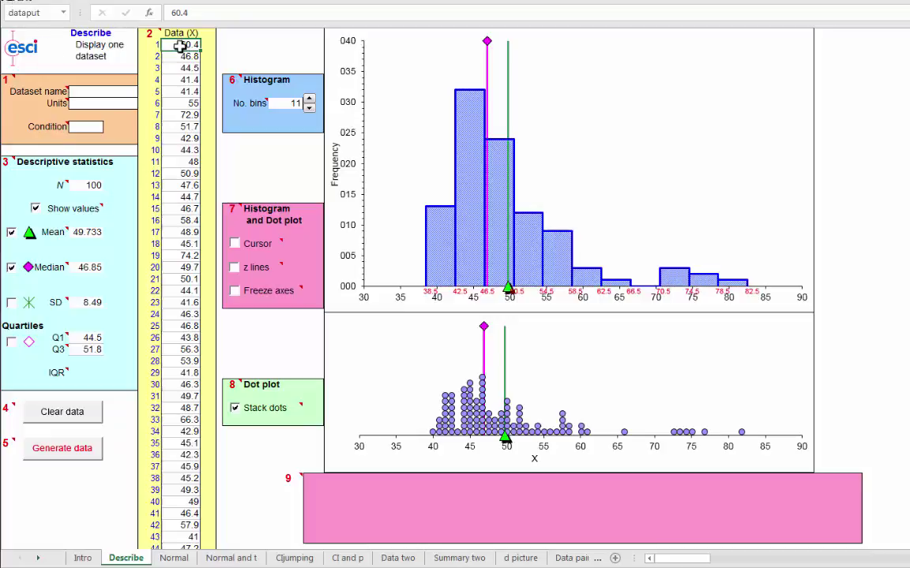
Paste the copied values into the first data cell as values, giving N 235 and mean 3.4334
right_click(182, 49)
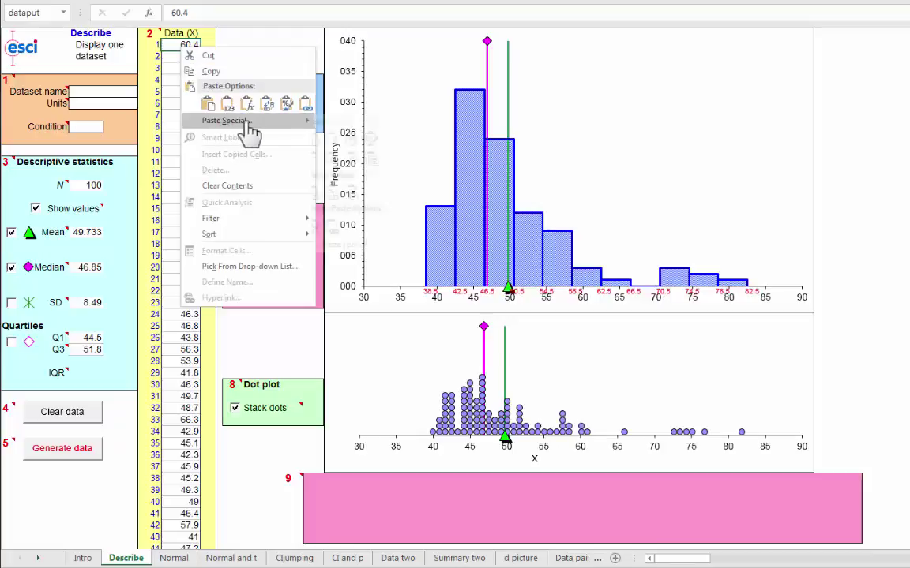
mouse_move(298, 123)
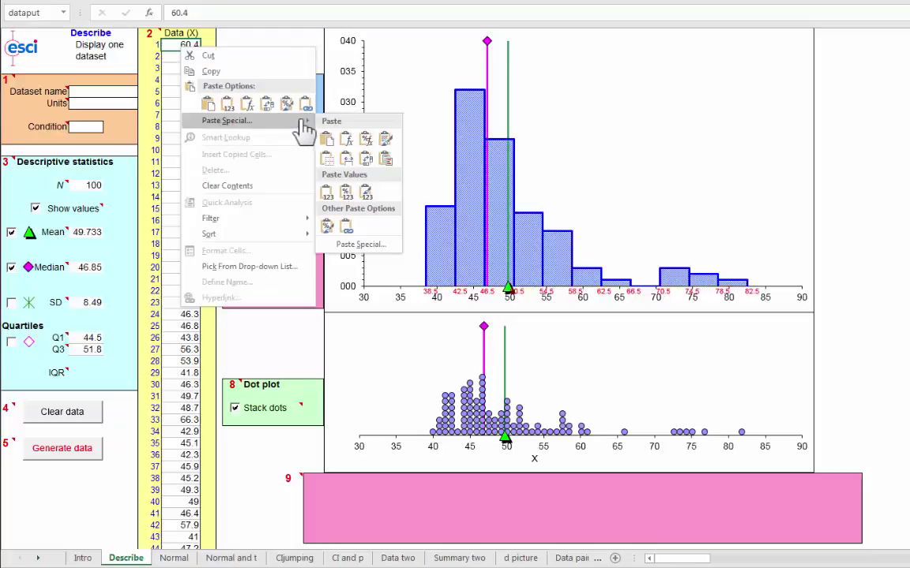
click(326, 194)
click(327, 195)
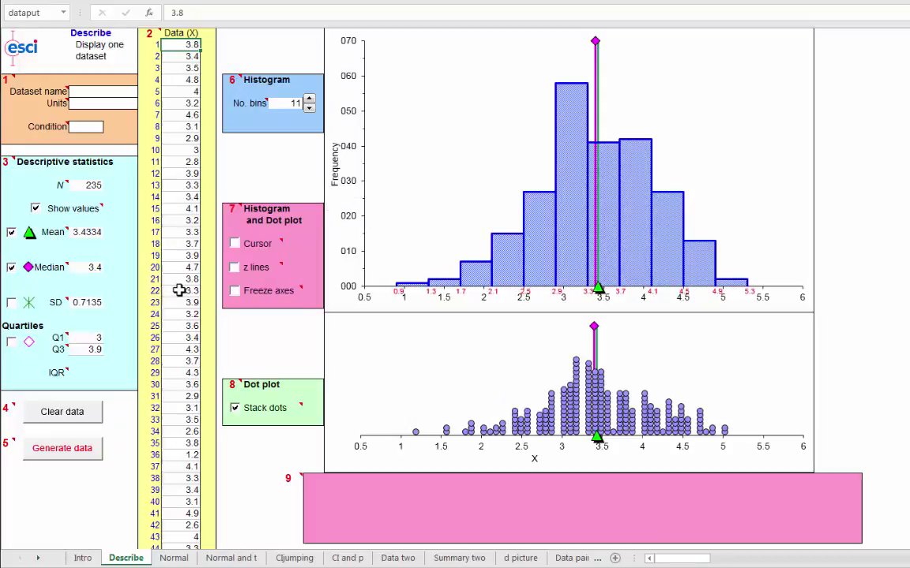
scroll(182, 280, down, 5)
scroll(179, 280, down, 20)
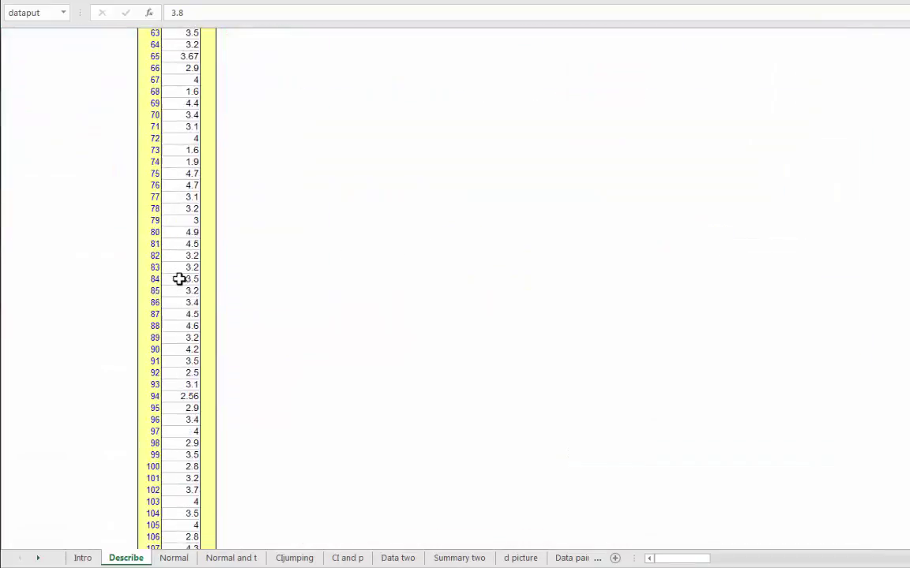
scroll(179, 279, down, 20)
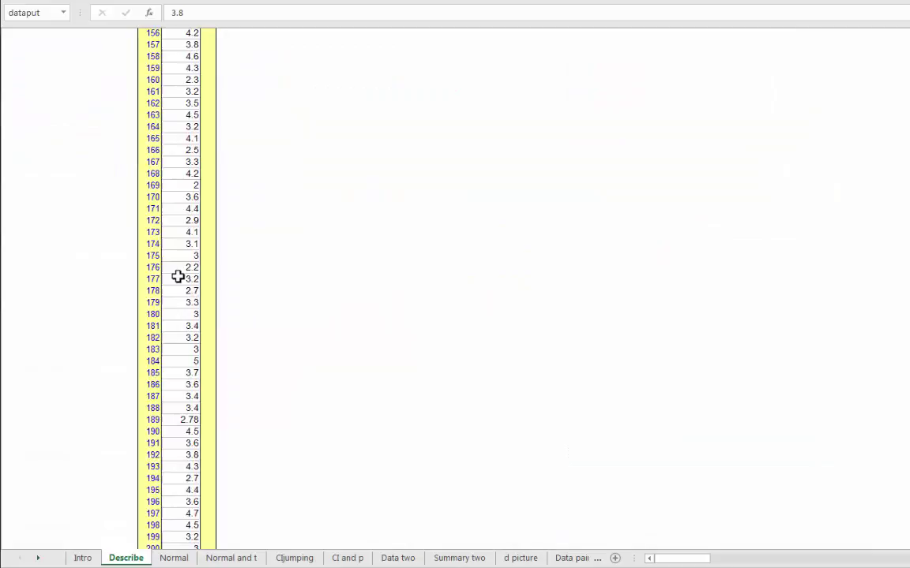
scroll(176, 274, down, 1)
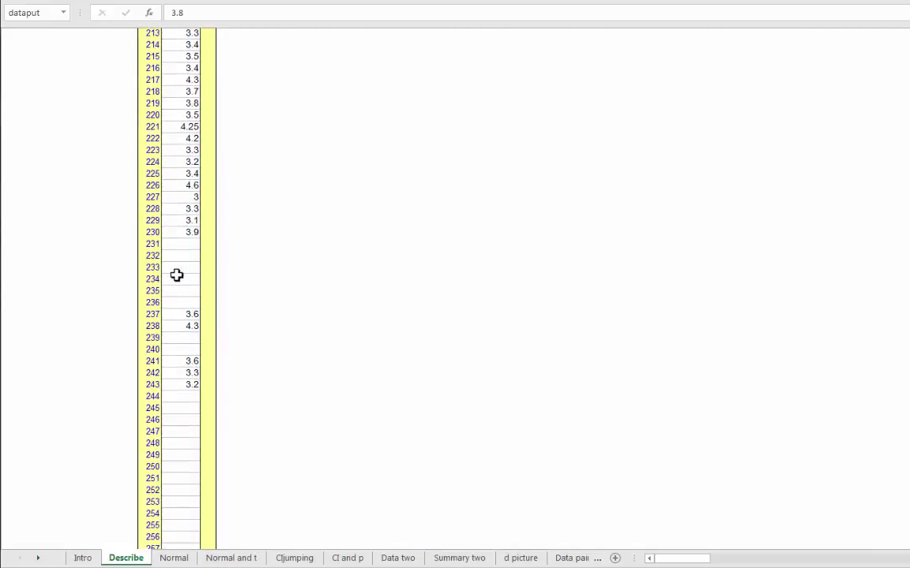
scroll(176, 273, up, 20)
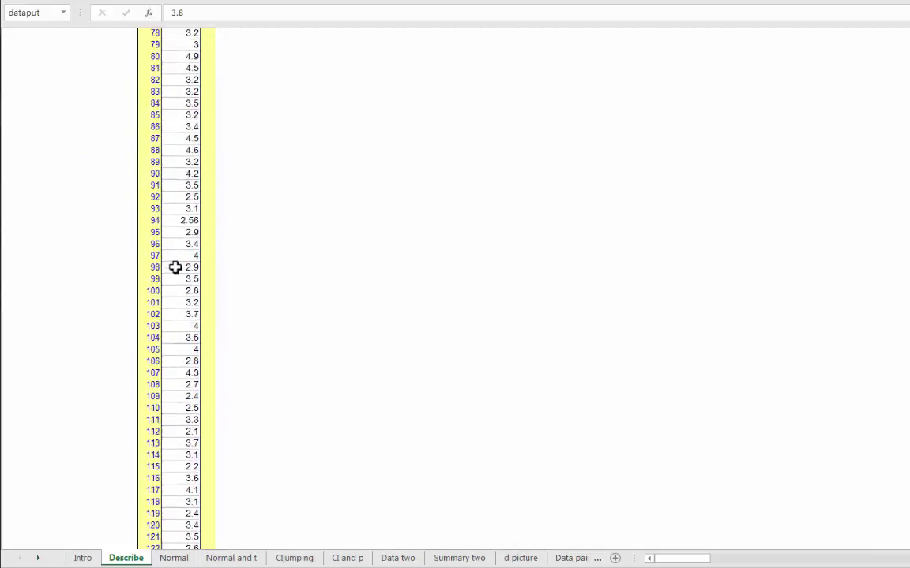
scroll(175, 267, up, 20)
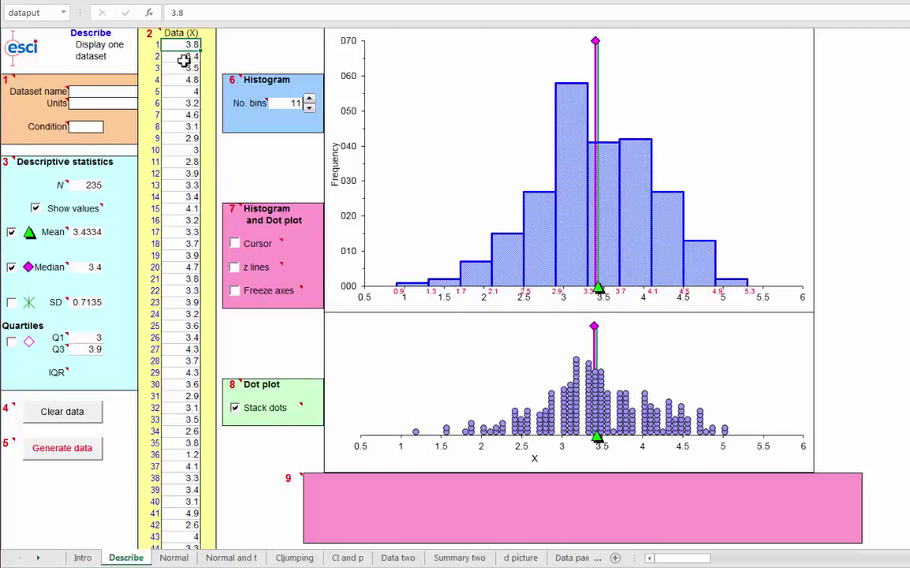
Enter 'Positive Affect' as the Units label
click(92, 103)
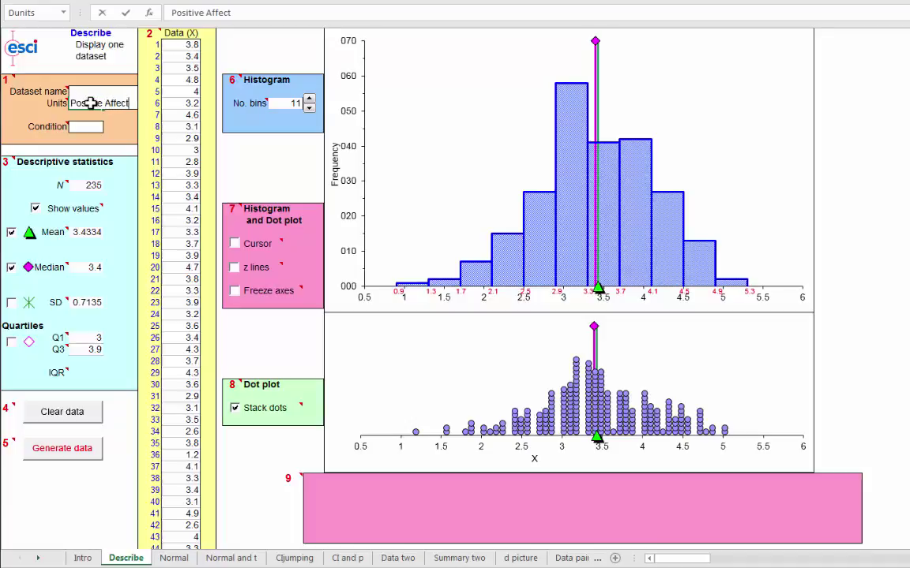
key(Return)
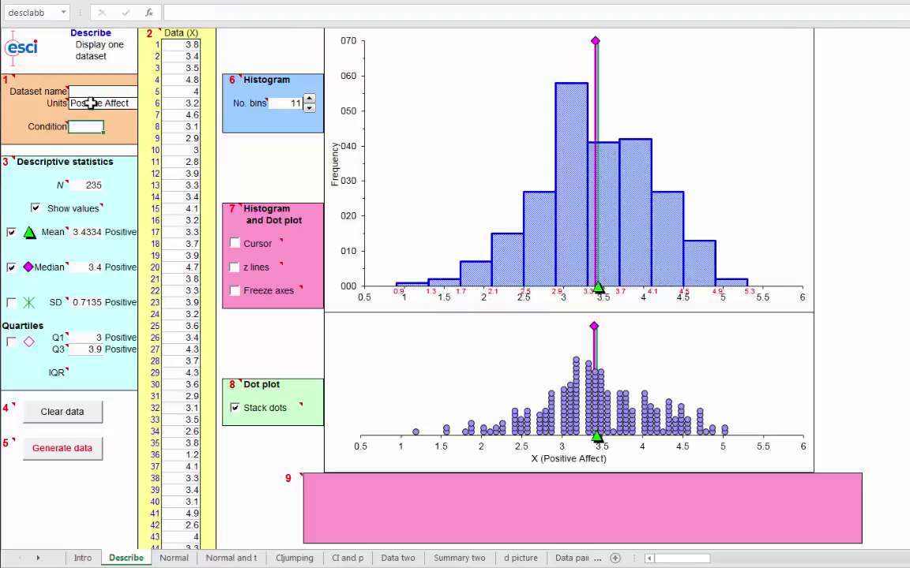